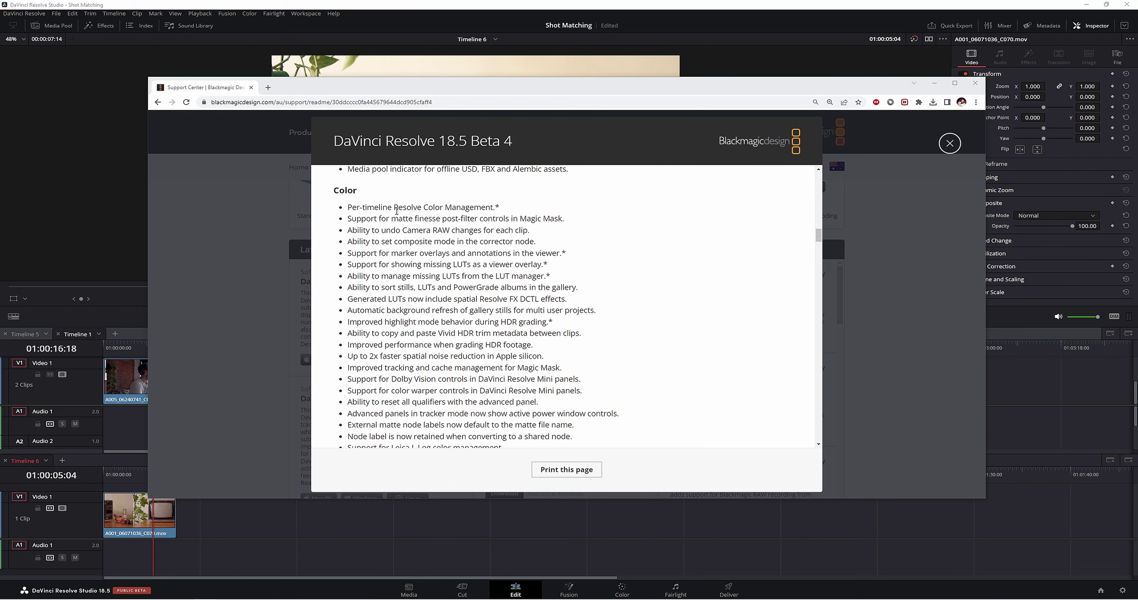
# Step: Highlight the Per-timeline Resolve Color Management note in the 18.5 Beta 4 release notes
pyautogui.moveTo(398, 208); pyautogui.dragTo(403, 208)
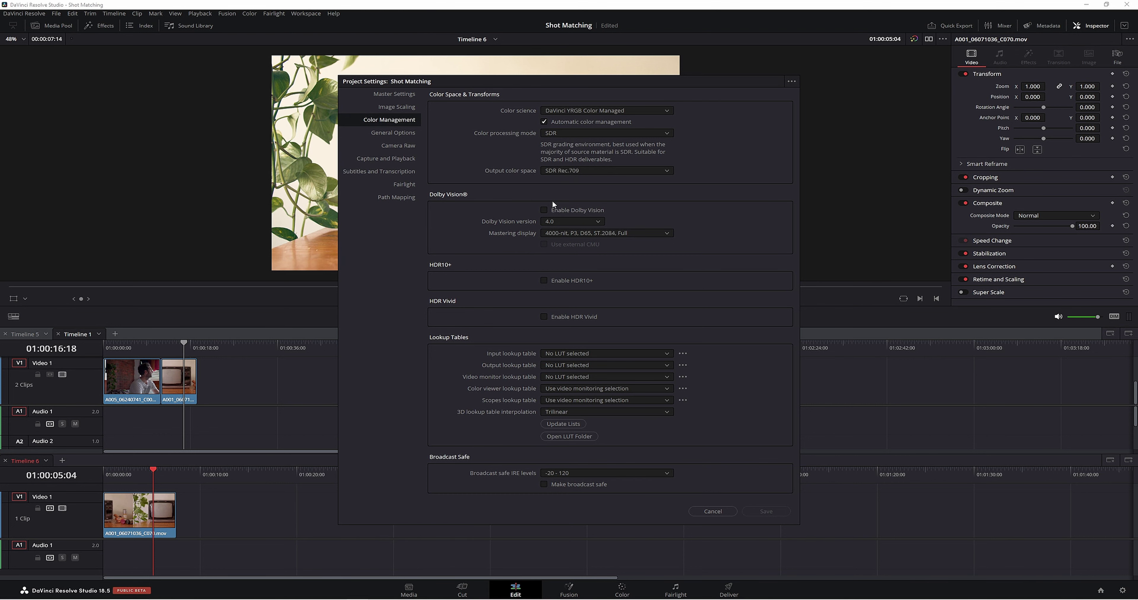
# Step: Dismiss Project Settings, make Timeline 1 active and scrub forward onto the TV clip
pyautogui.moveTo(631, 50); pyautogui.dragTo(676, 140)
pyautogui.press('Escape')
pyautogui.click(206, 358)
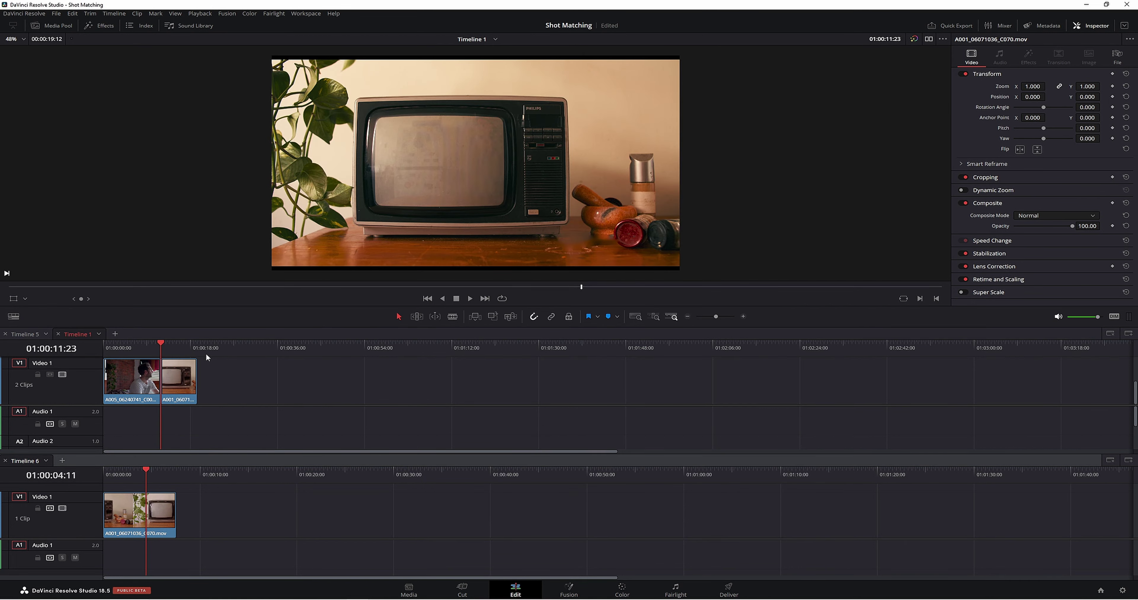
pyautogui.click(141, 351)
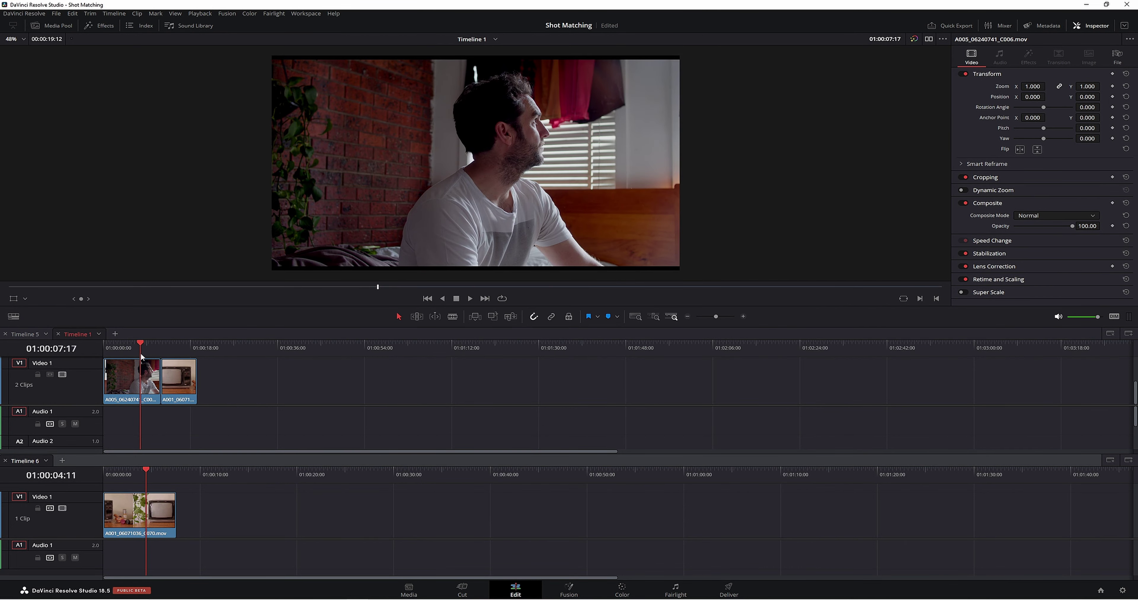
pyautogui.moveTo(148, 357); pyautogui.dragTo(177, 356)
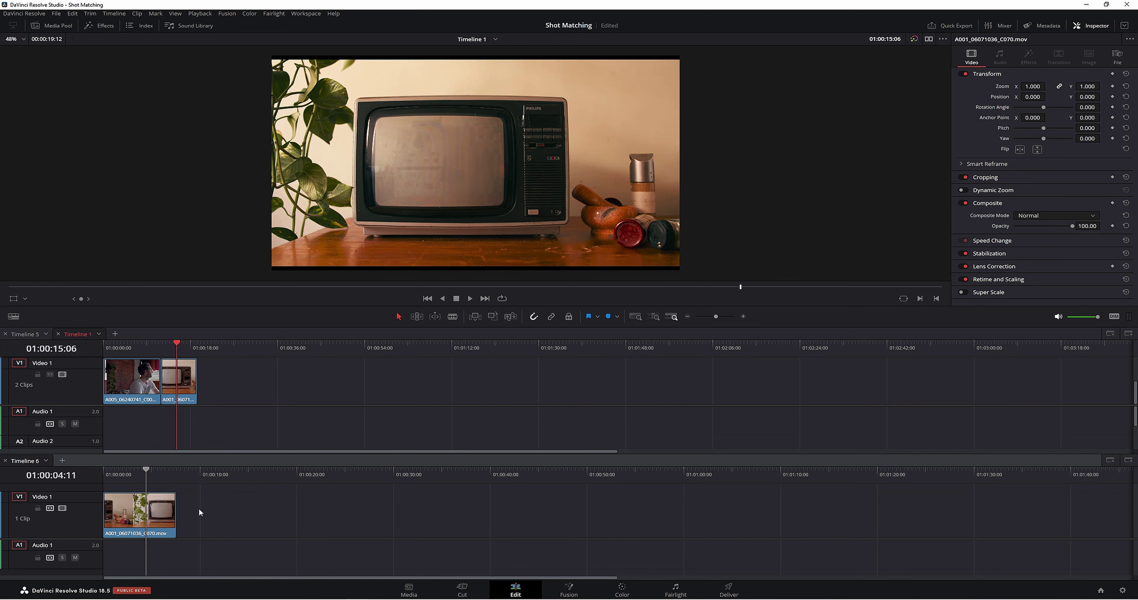
# Step: Switch briefly to Timeline 6, return to Timeline 1, then reopen project Color Management settings
pyautogui.moveTo(157, 485); pyautogui.dragTo(140, 485)
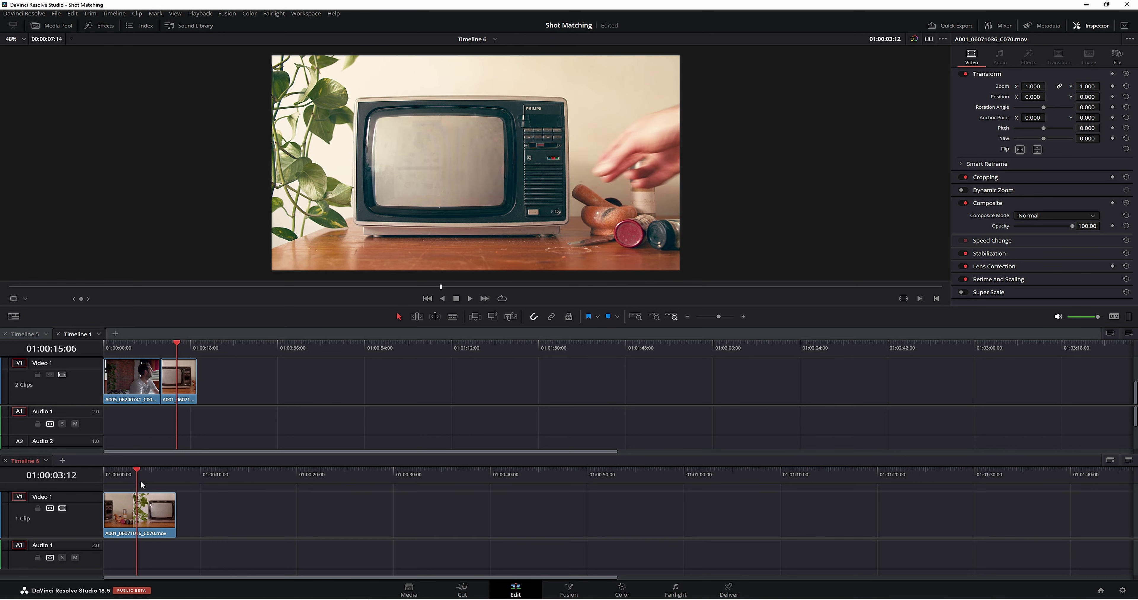
pyautogui.click(139, 354)
pyautogui.press('Down')
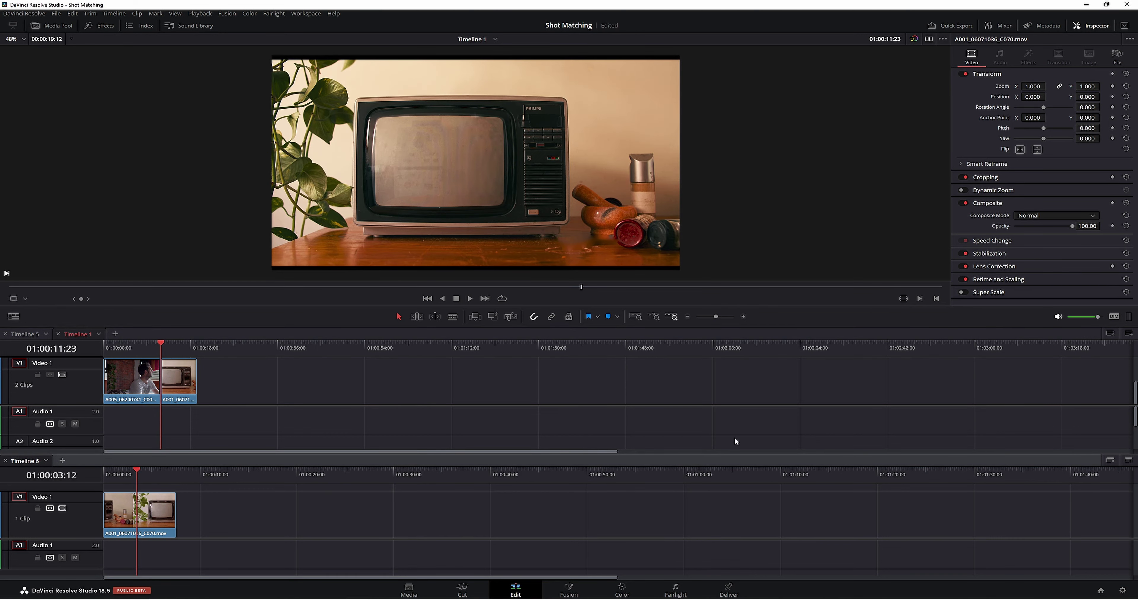
pyautogui.click(1123, 591)
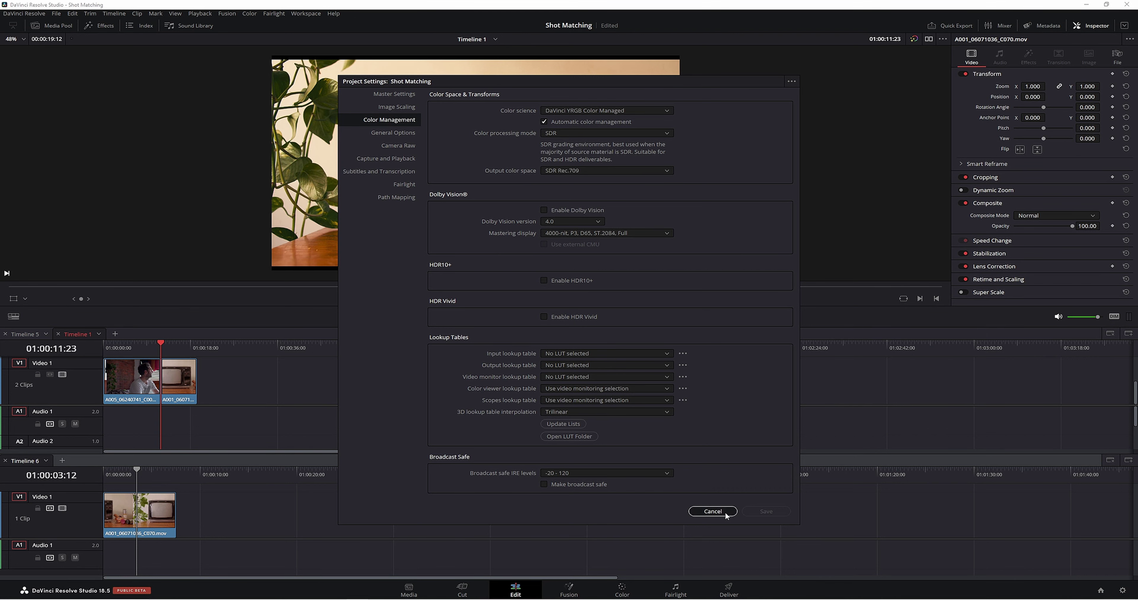
# Step: With Timeline 6 active, recheck project color settings unchanged, then show the Media Pool's clips and timelines
pyautogui.click(712, 511)
pyautogui.click(144, 478)
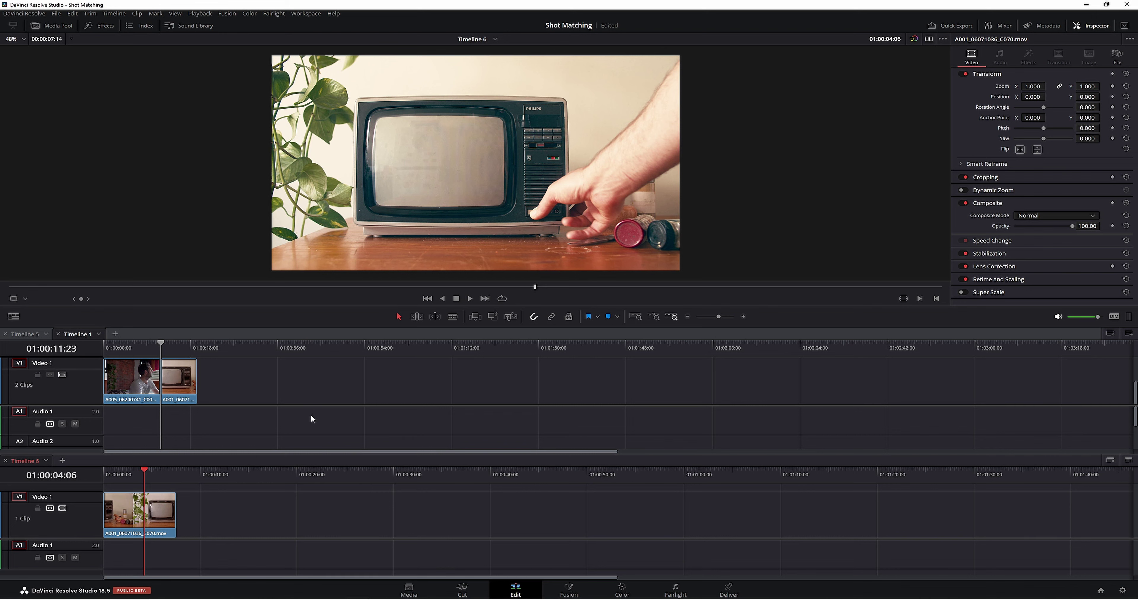
pyautogui.click(1122, 591)
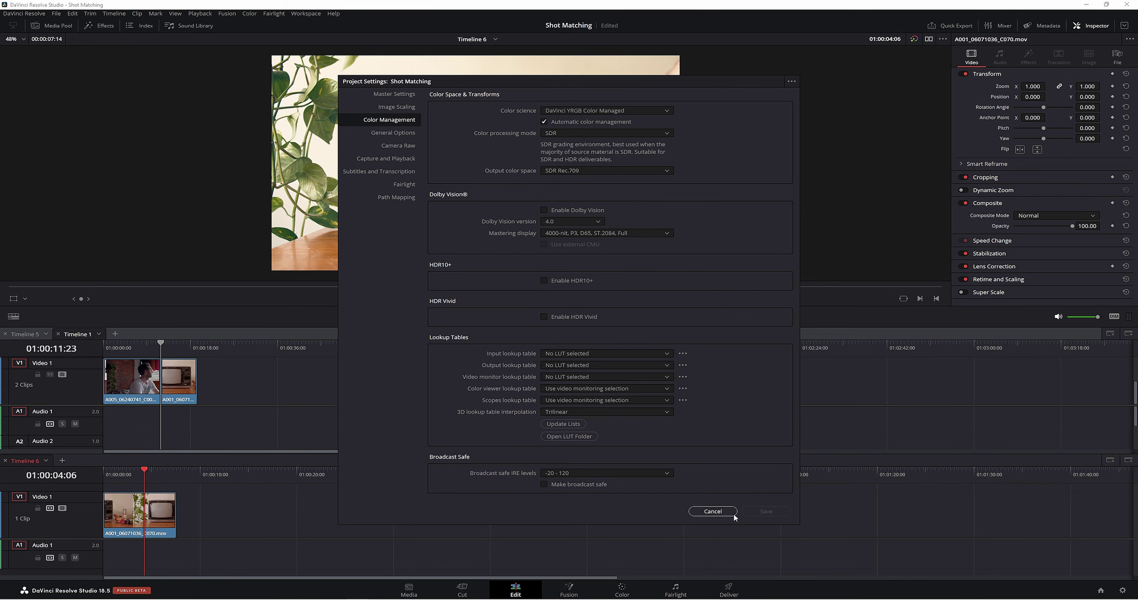
pyautogui.click(724, 512)
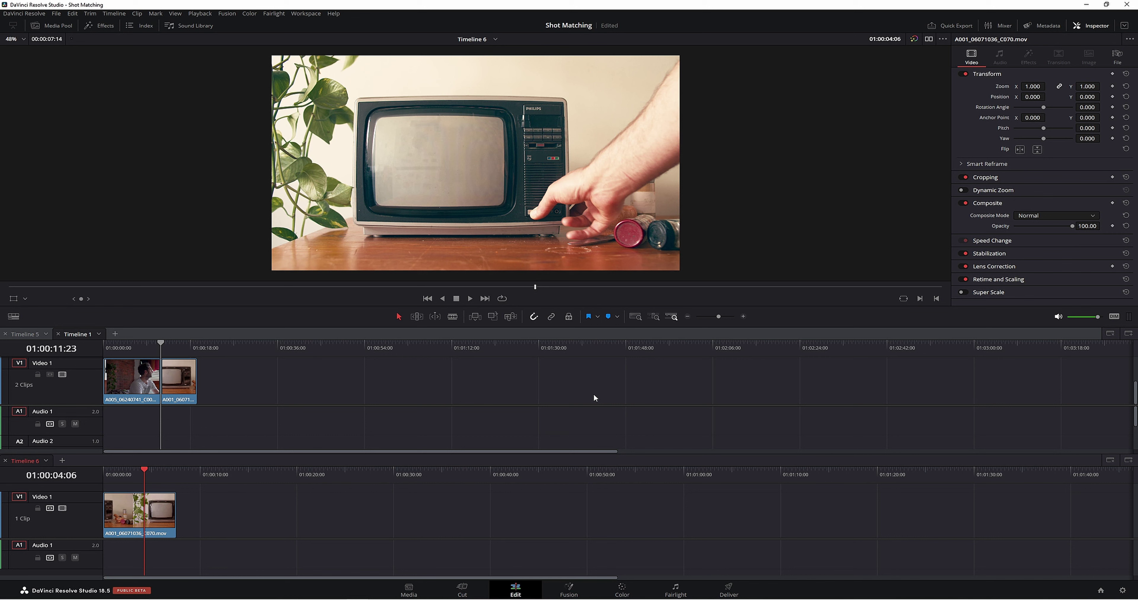
pyautogui.click(63, 27)
pyautogui.click(182, 285)
pyautogui.click(128, 216)
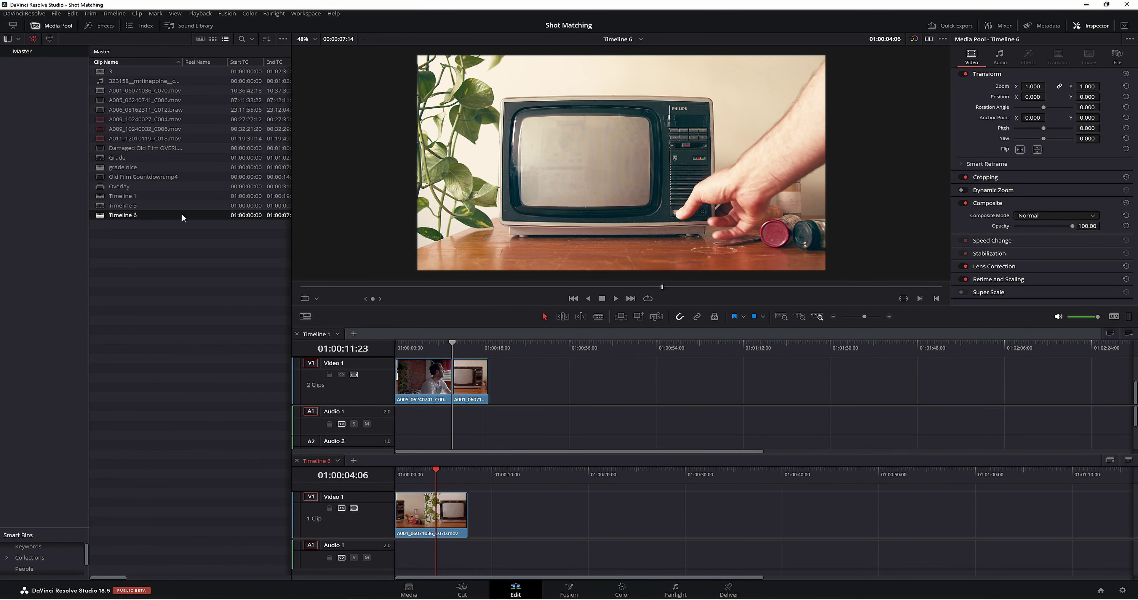
pyautogui.rightClick(120, 214)
pyautogui.moveTo(178, 222)
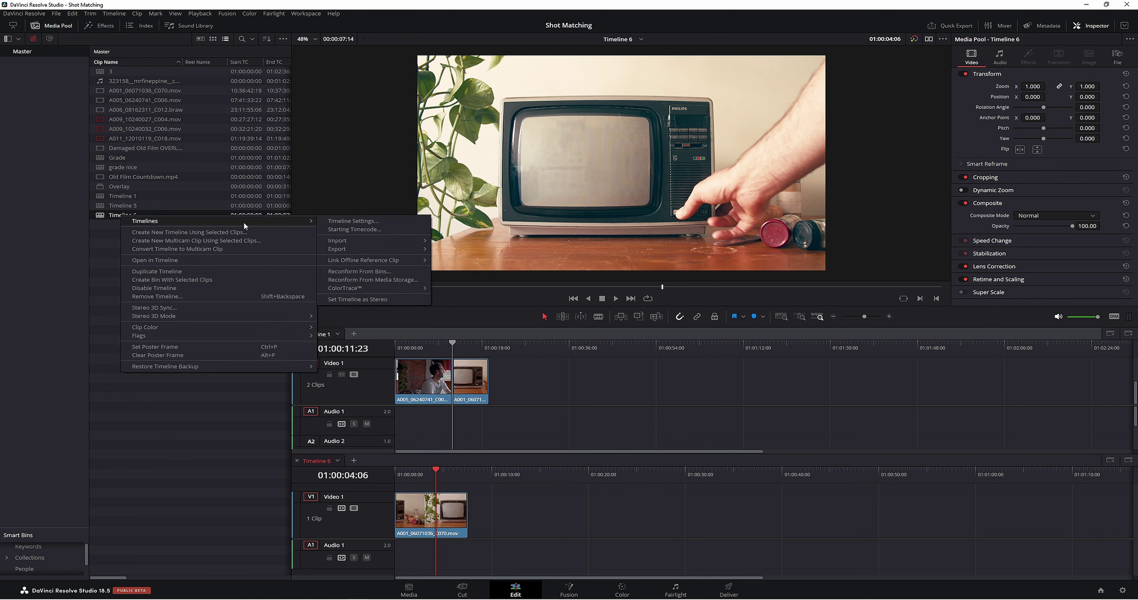
pyautogui.click(395, 221)
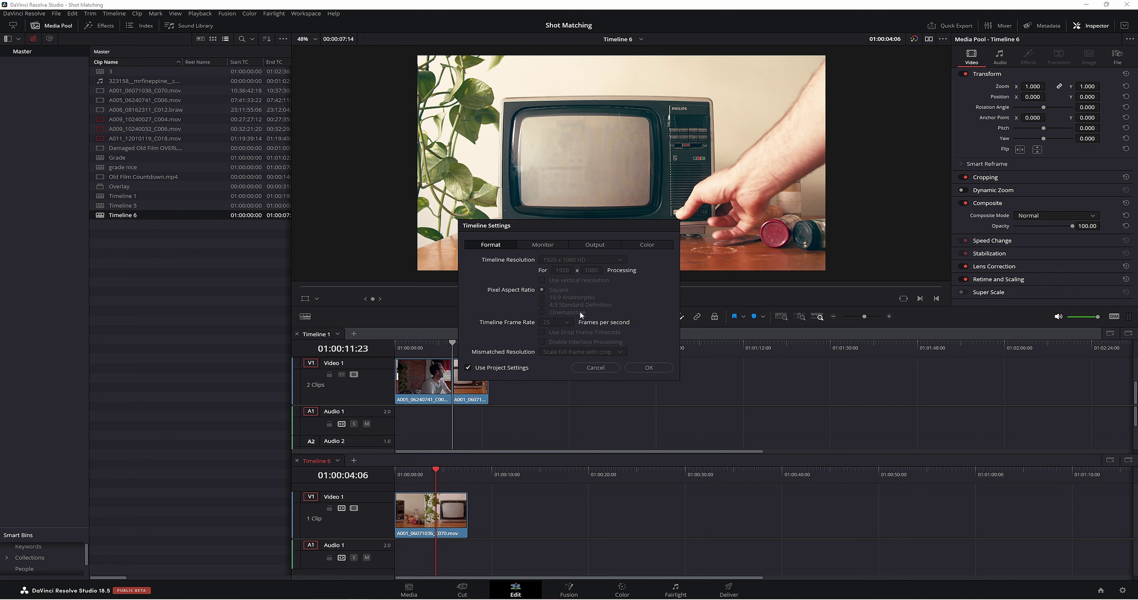
pyautogui.click(645, 246)
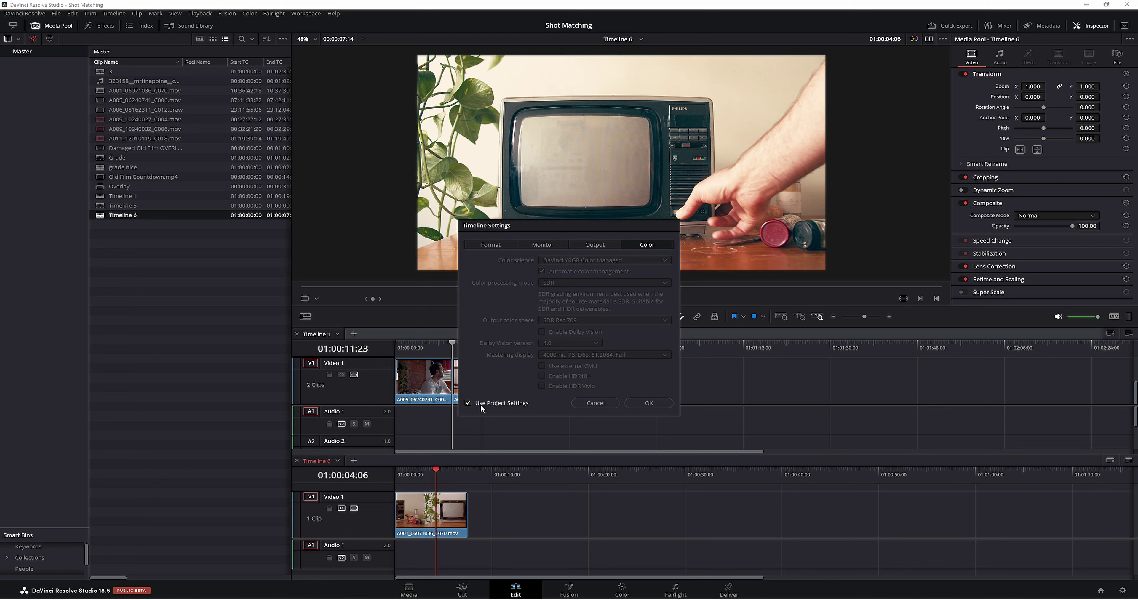
pyautogui.click(469, 403)
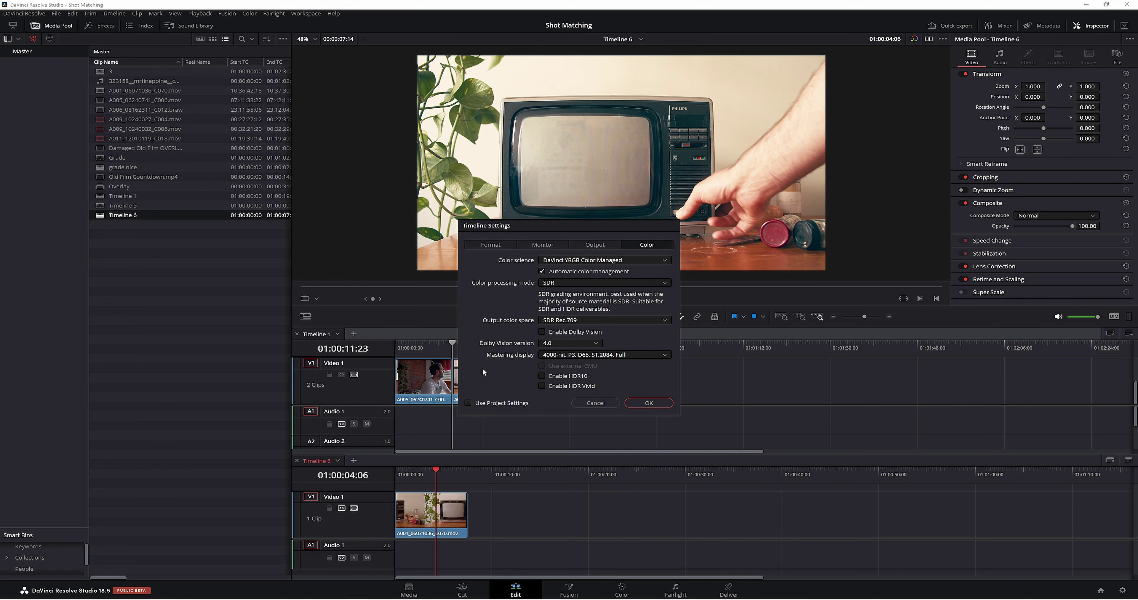
# Step: Discard Timeline 6's settings, then untick Use Project Settings in Timeline 1's Color timeline settings
pyautogui.click(594, 403)
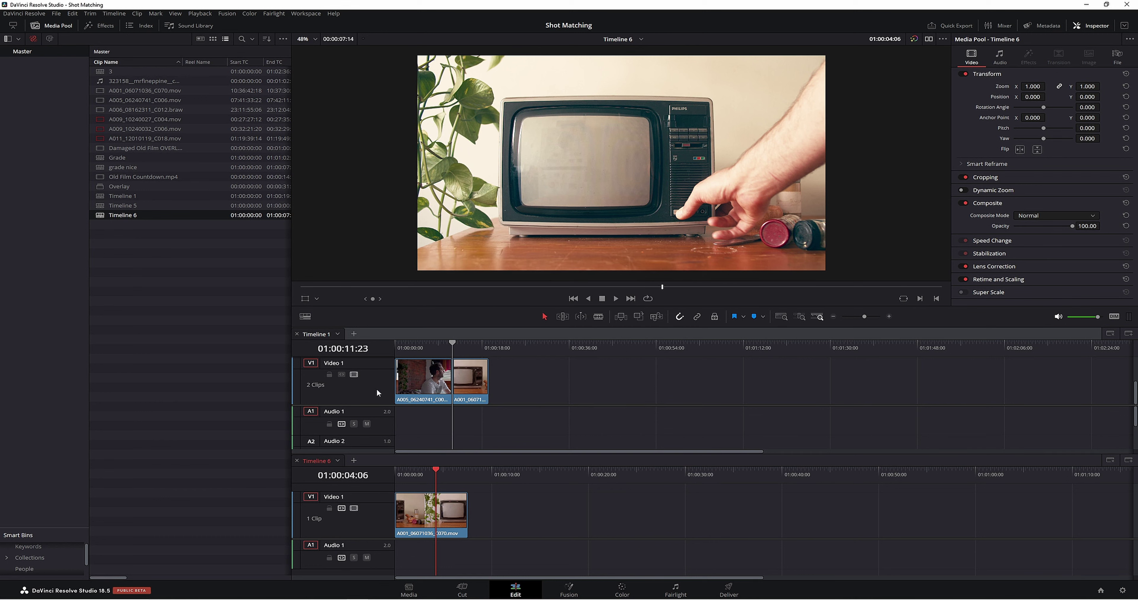
pyautogui.click(129, 197)
pyautogui.rightClick(129, 196)
pyautogui.moveTo(171, 202)
pyautogui.click(362, 204)
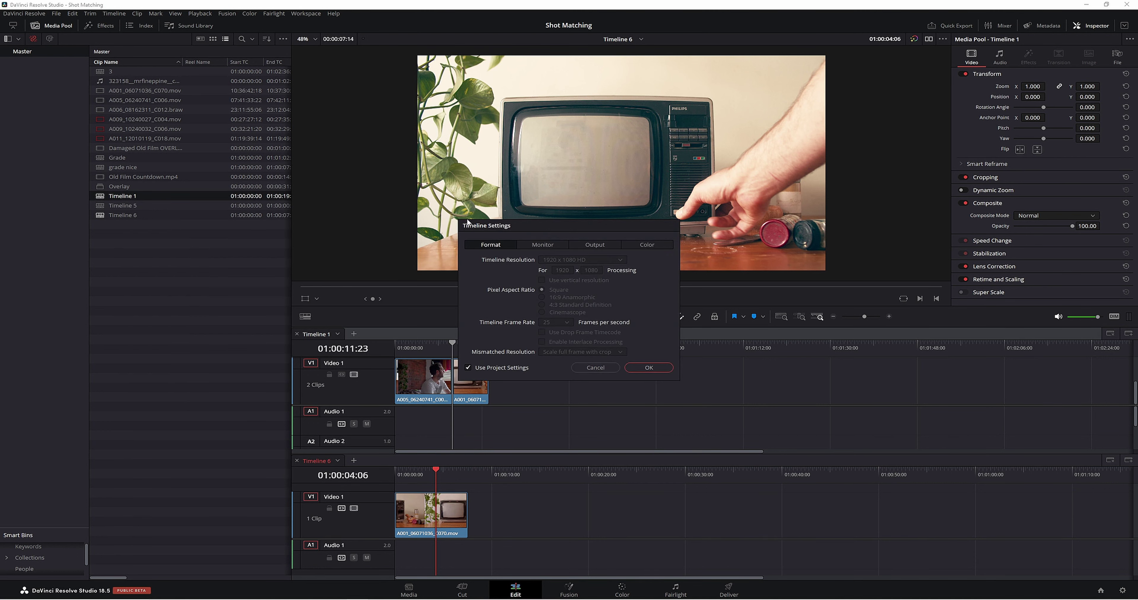
pyautogui.click(647, 245)
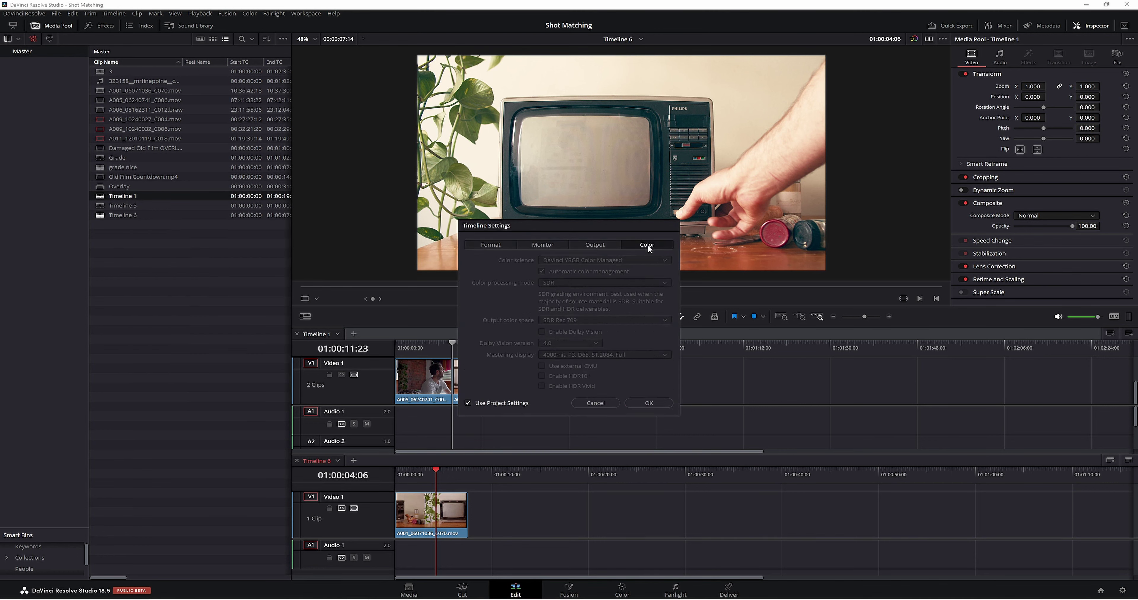
pyautogui.click(494, 401)
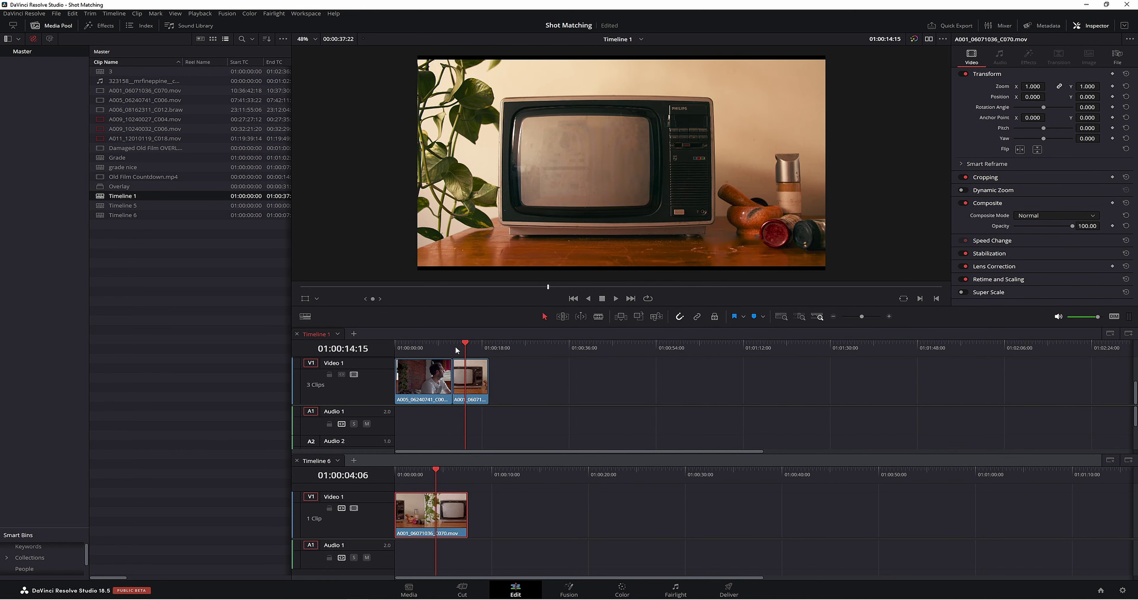
# Step: On the Color page, set the TV clip to Bypass Color Management and review it
pyautogui.click(622, 590)
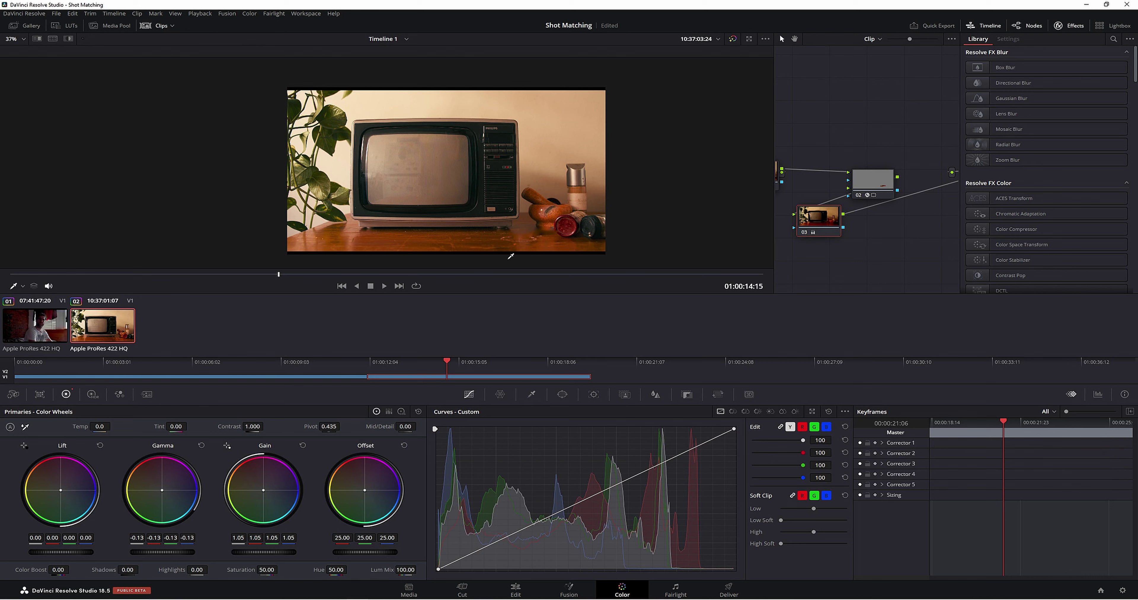
pyautogui.rightClick(113, 329)
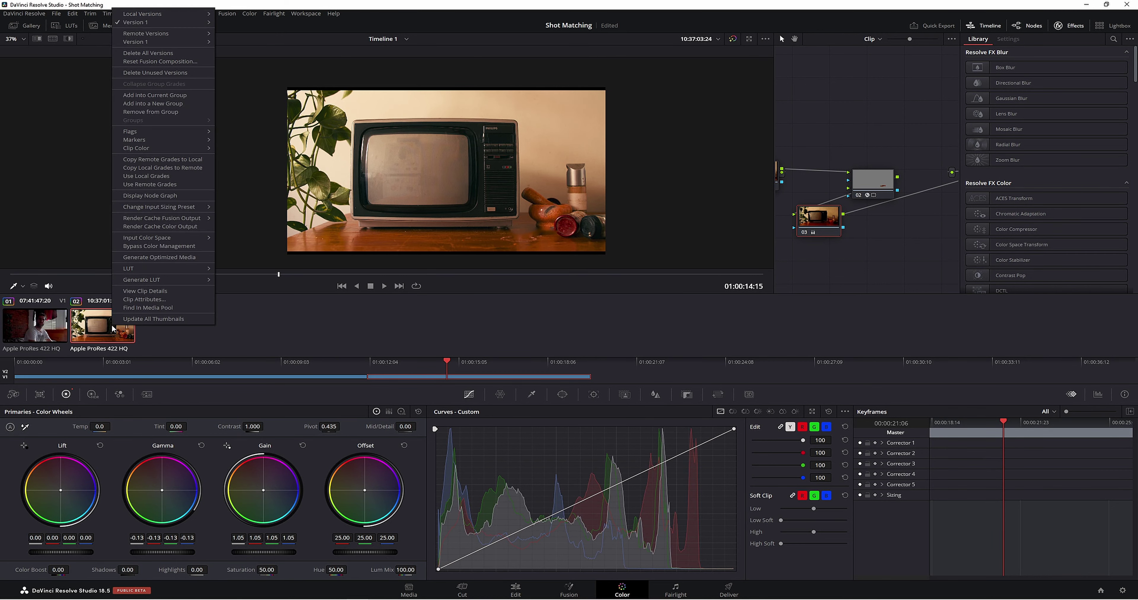
pyautogui.click(171, 246)
pyautogui.moveTo(357, 279); pyautogui.dragTo(515, 276)
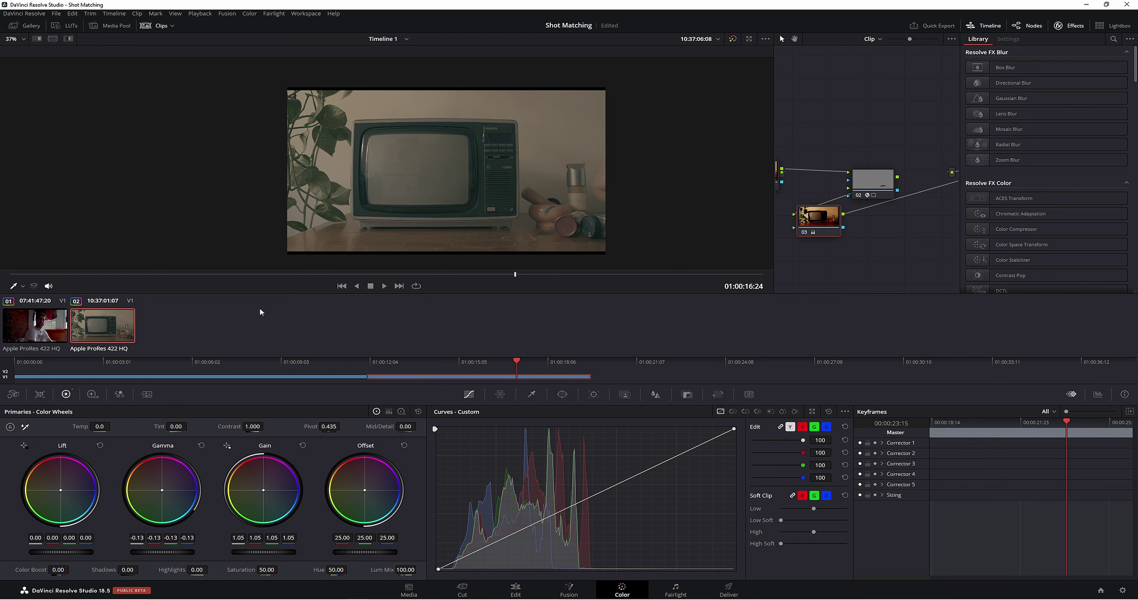
pyautogui.press('Up')
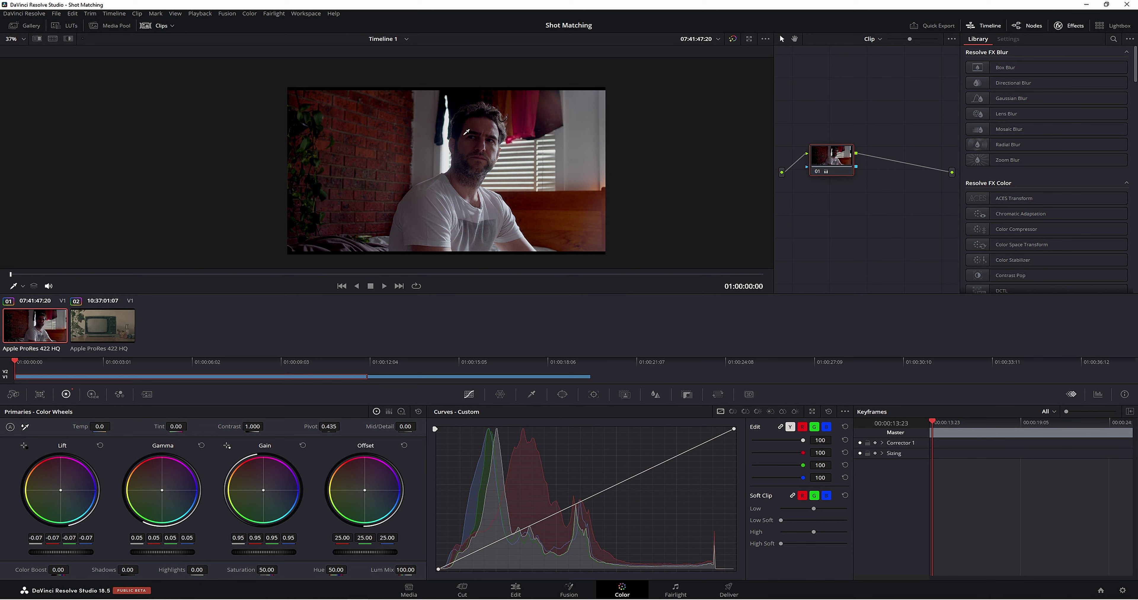
# Step: Nudge clip 01's corrector node slightly down and right in the Node Editor
pyautogui.moveTo(833, 188); pyautogui.dragTo(840, 199)
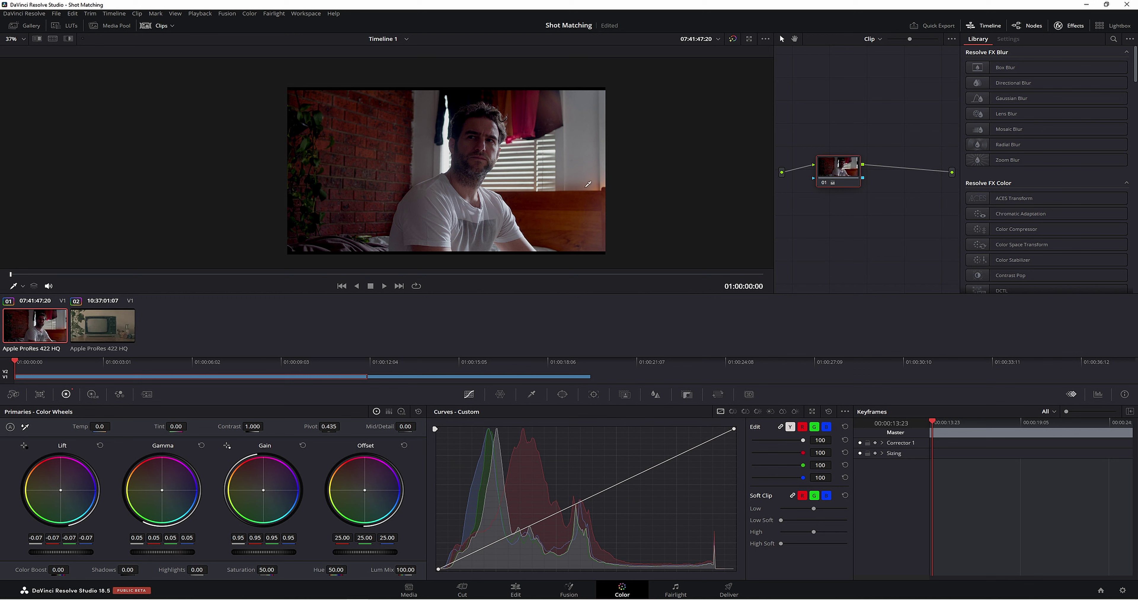